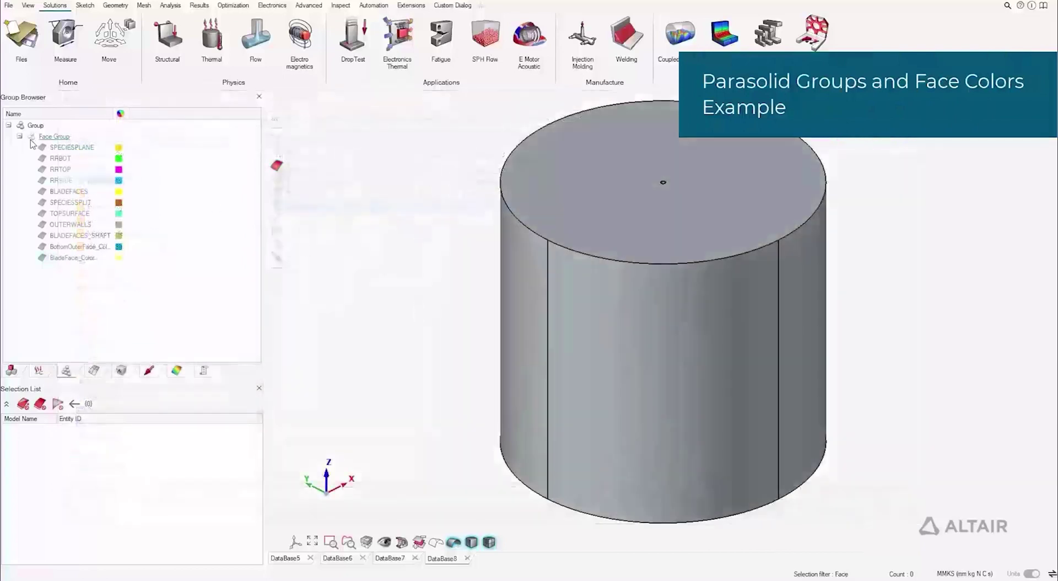
Step: Show the face groups SPECIESPLANE, RRBOT, RRTOP, RRSIDE, BLADEFACES and SPECIESSPLIT one by one in colour
click(32, 138)
click(31, 136)
click(42, 147)
click(42, 158)
click(42, 169)
click(42, 180)
click(42, 191)
click(41, 202)
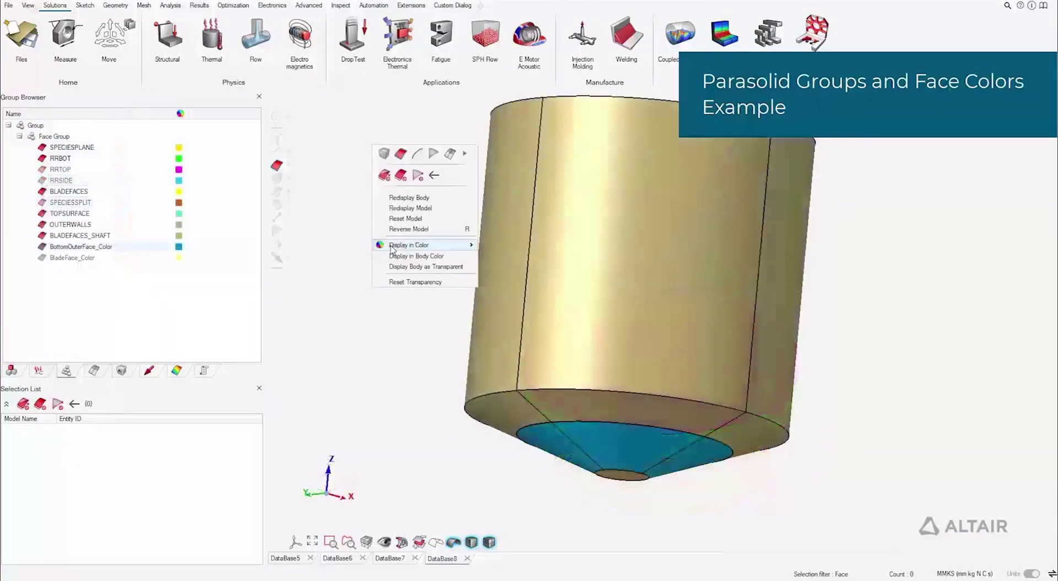
Step: Display the model in body colour, then show only the BladeFace_Color faces
mouse_move(468, 245)
click(503, 266)
middle_drag(430, 270, 363, 230)
click(31, 138)
click(45, 259)
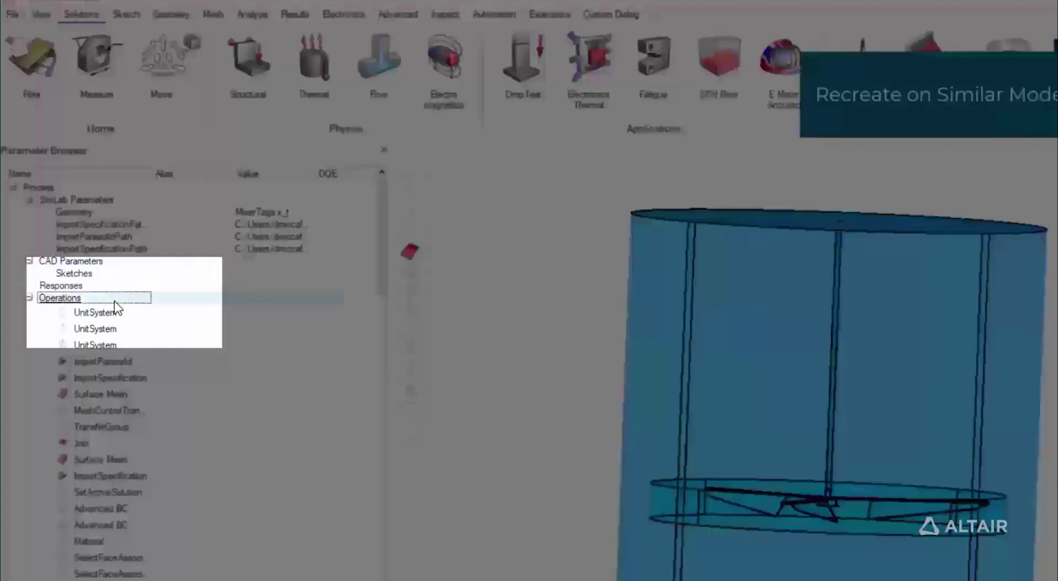
Step: Recreate the model from the recorded Operations on the similar mixer geometry
right_click(114, 302)
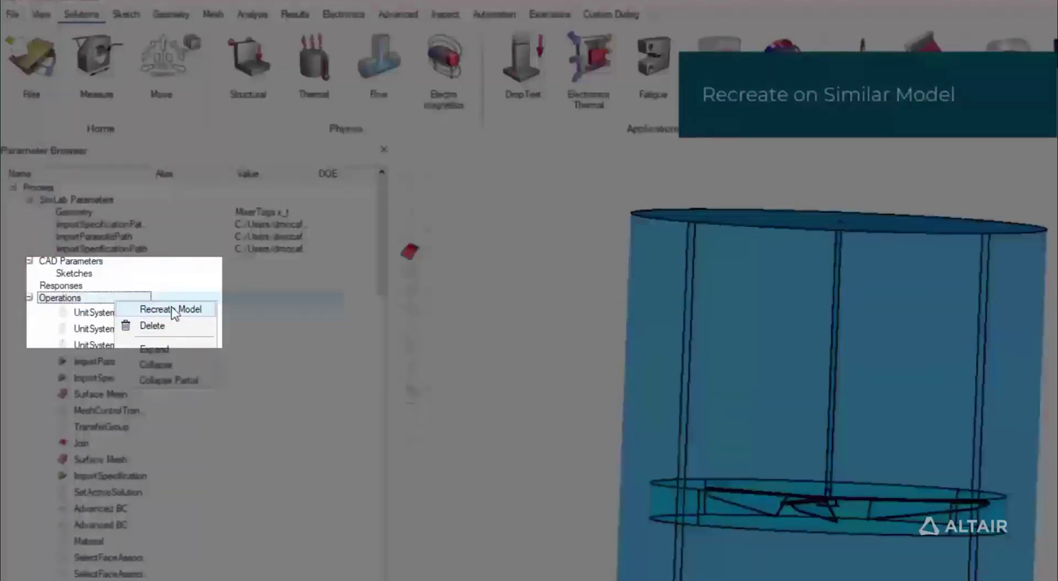
click(172, 310)
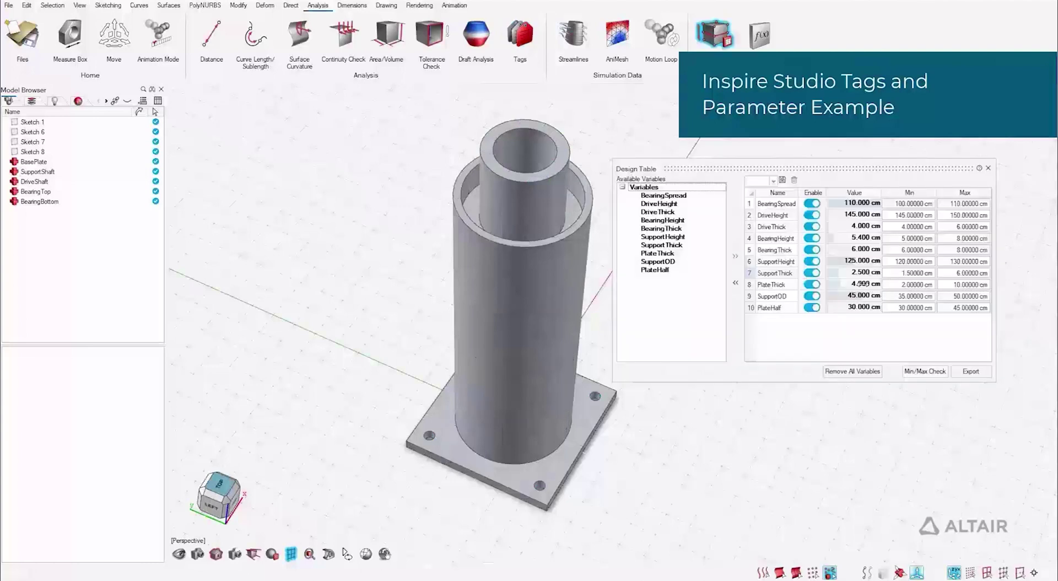
Step: Run the Min/Max Check so SupportThick rebuilds at 1.5 cm and 6 cm
click(926, 371)
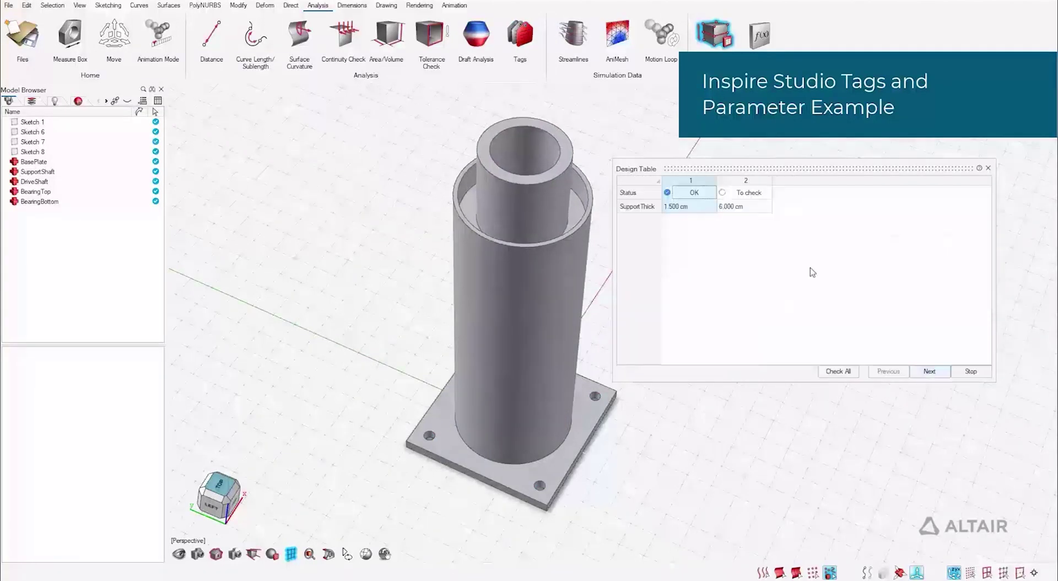
click(723, 193)
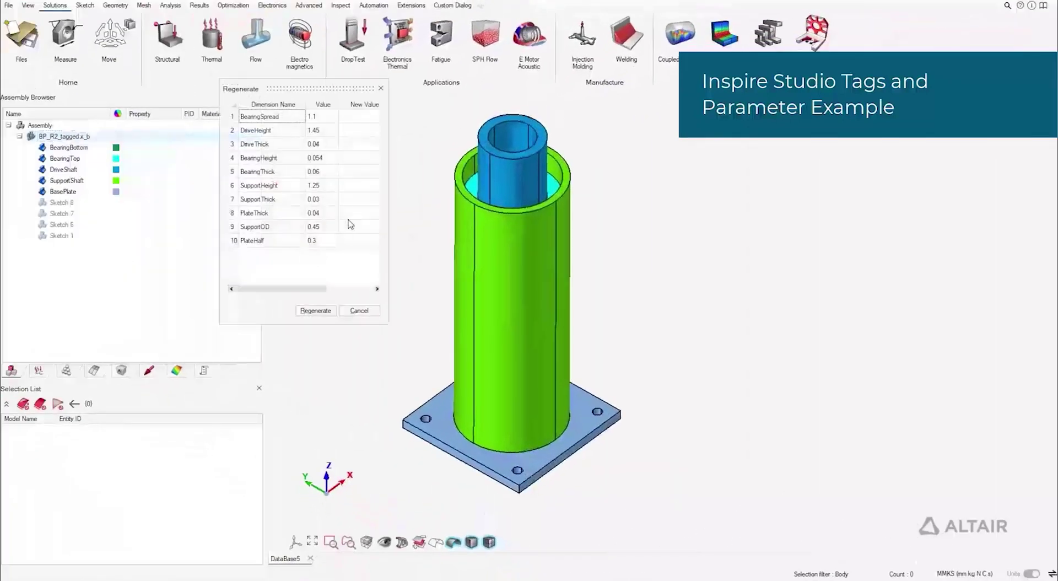
Step: Regenerate the support model with SupportThick set to .05
click(358, 199)
text(.05)
click(315, 310)
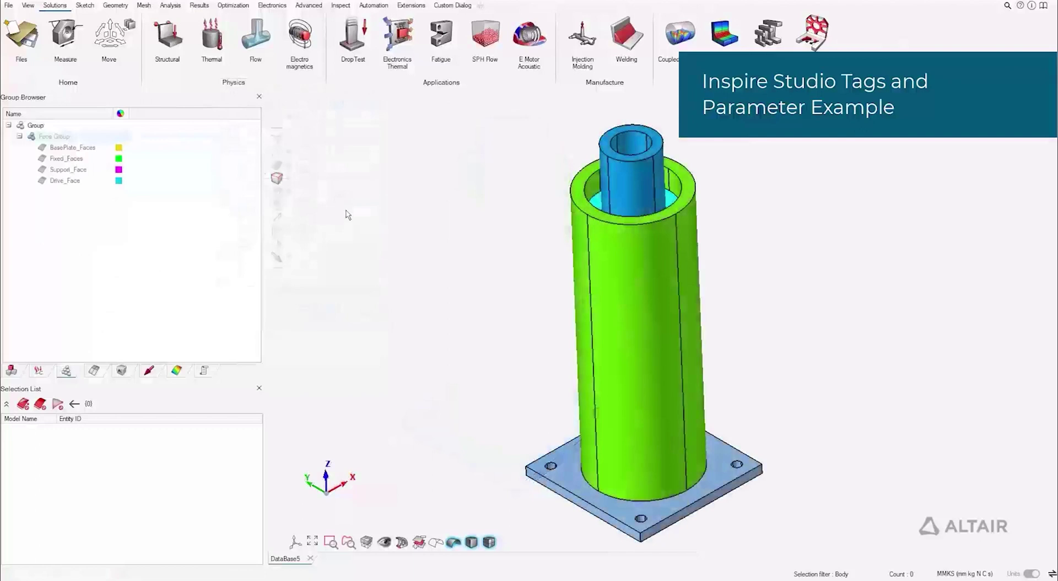
Step: Show the carried-over tagged face groups, then reset the view to the full model
click(32, 138)
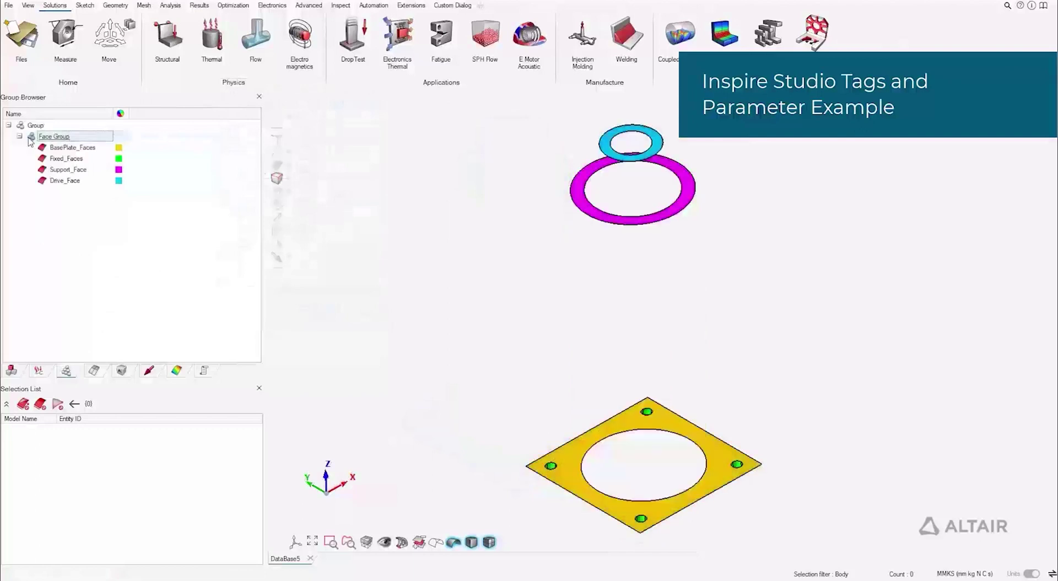
right_click(400, 164)
click(438, 140)
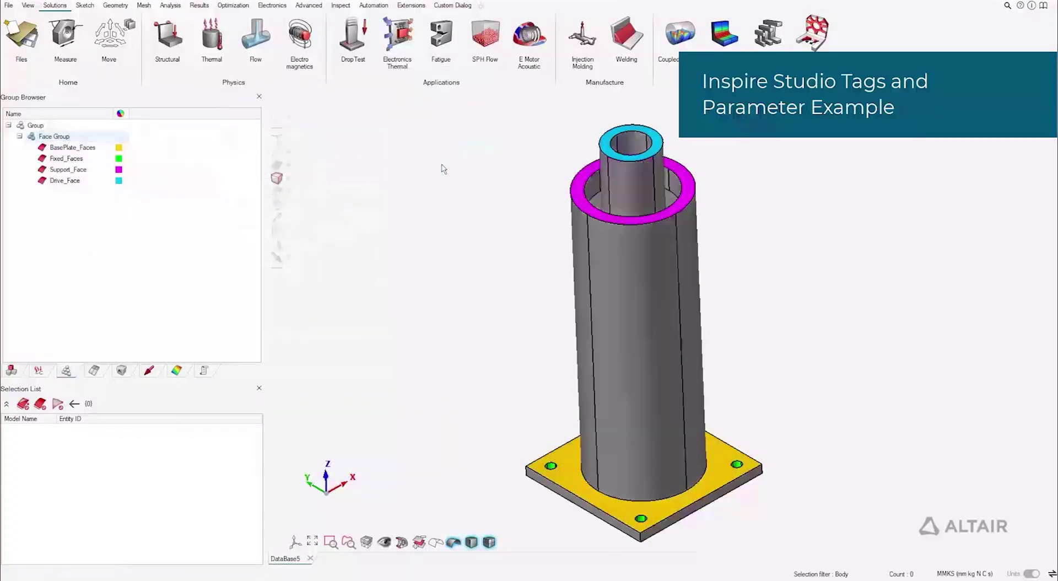
middle_drag(444, 169, 436, 168)
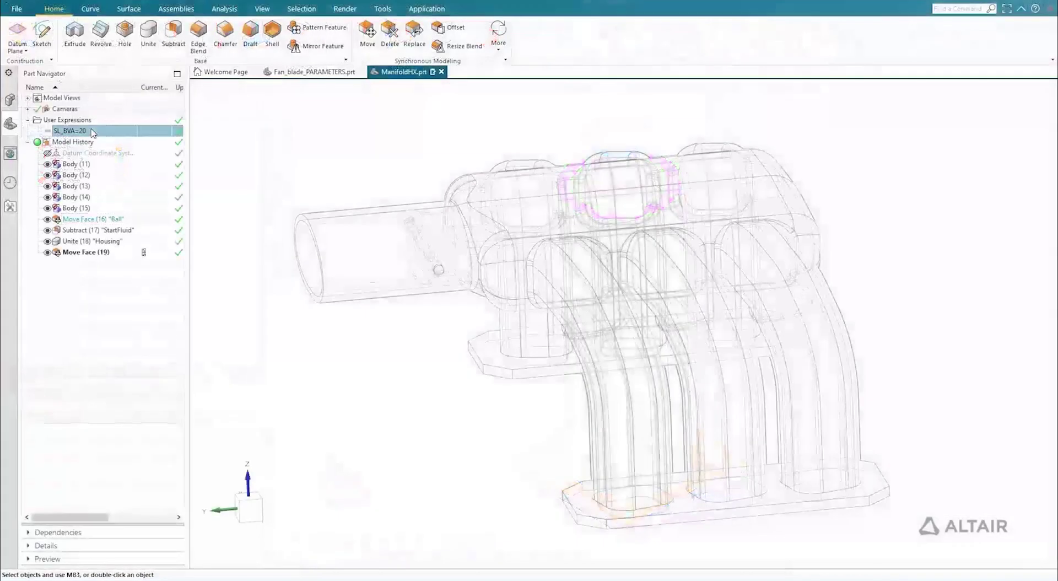
double_click(95, 130)
Step: Set the SL_BVA expression to 40 and switch the manifold to shaded display
text(40)
key(Return)
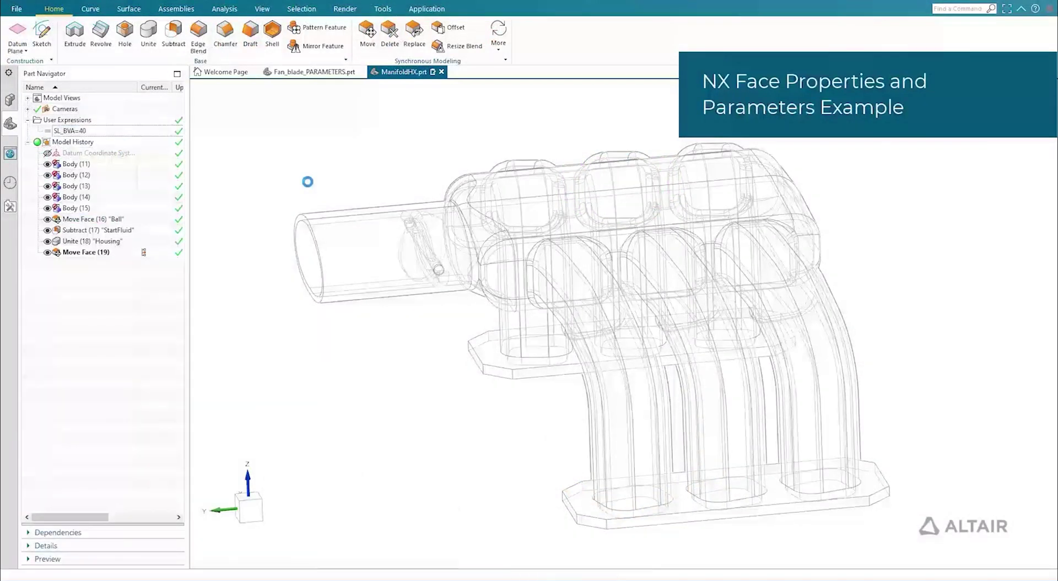
right_click(307, 181)
click(308, 162)
Step: Open the Properties of the COLDFACE face to edit its name
click(516, 182)
right_click(516, 183)
click(540, 285)
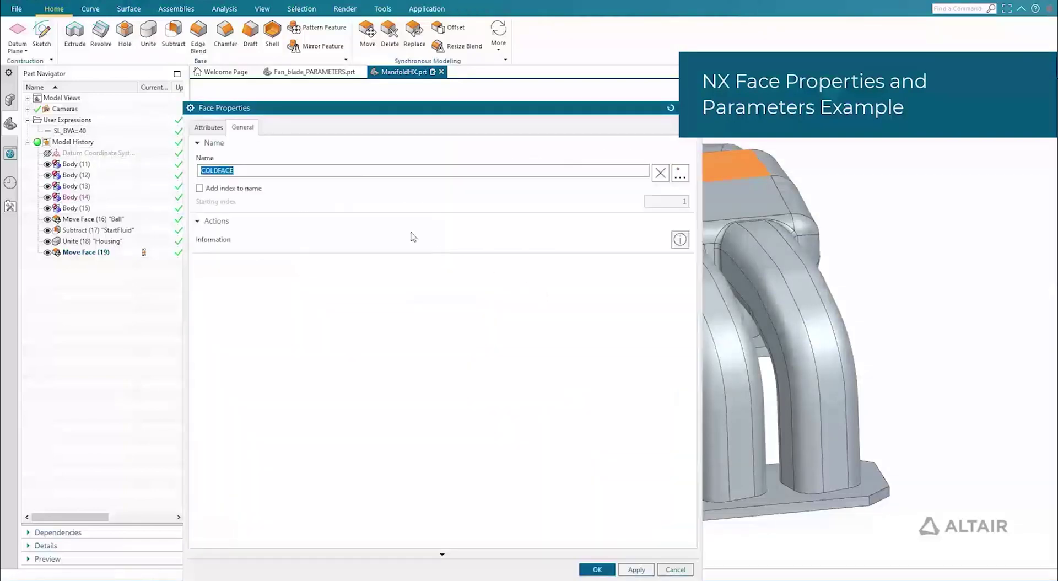
click(390, 171)
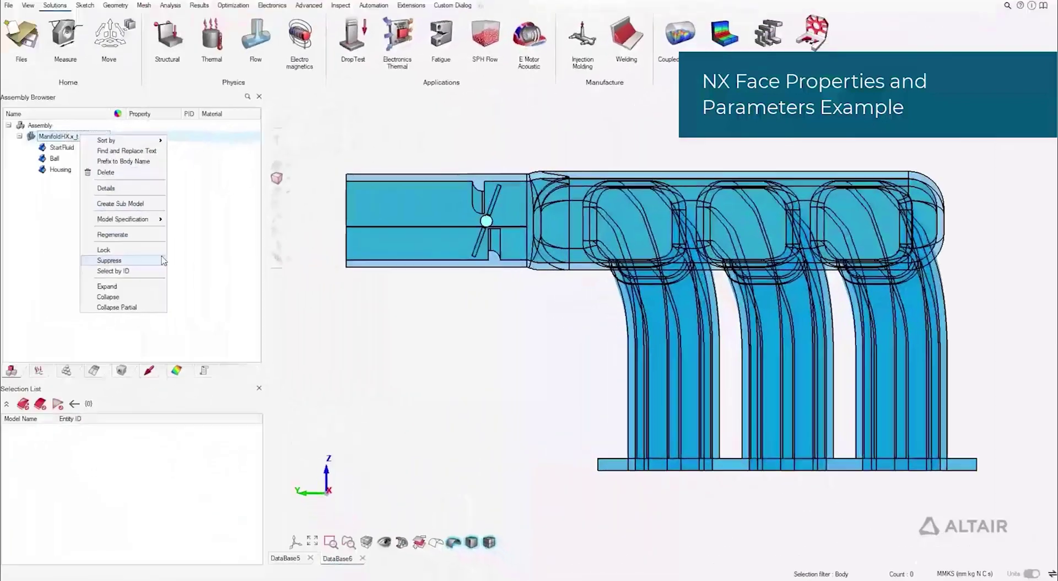
Step: Regenerate the manifold with SL_BVA set to 60
click(150, 238)
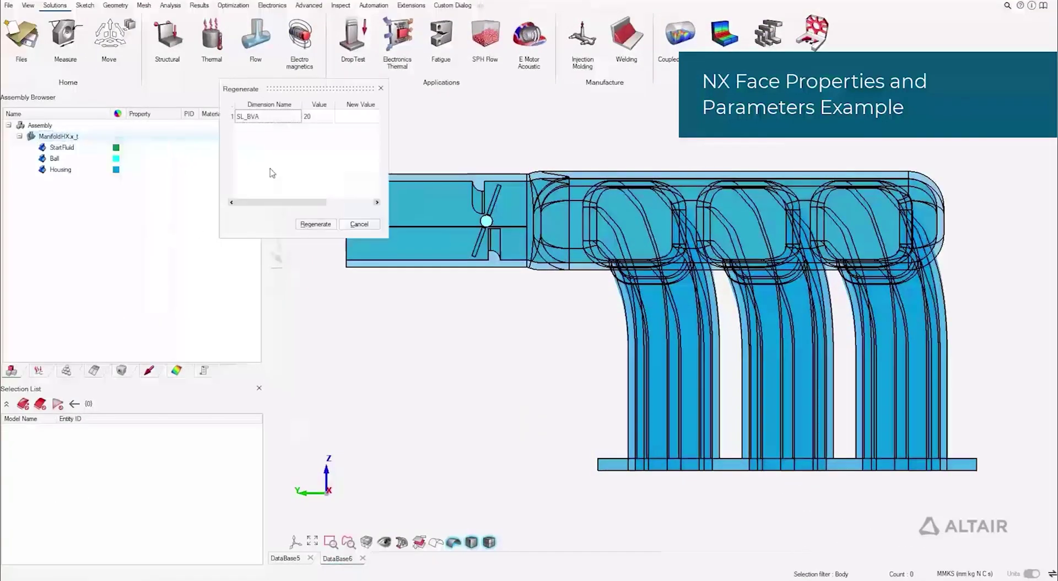
click(367, 117)
text(60)
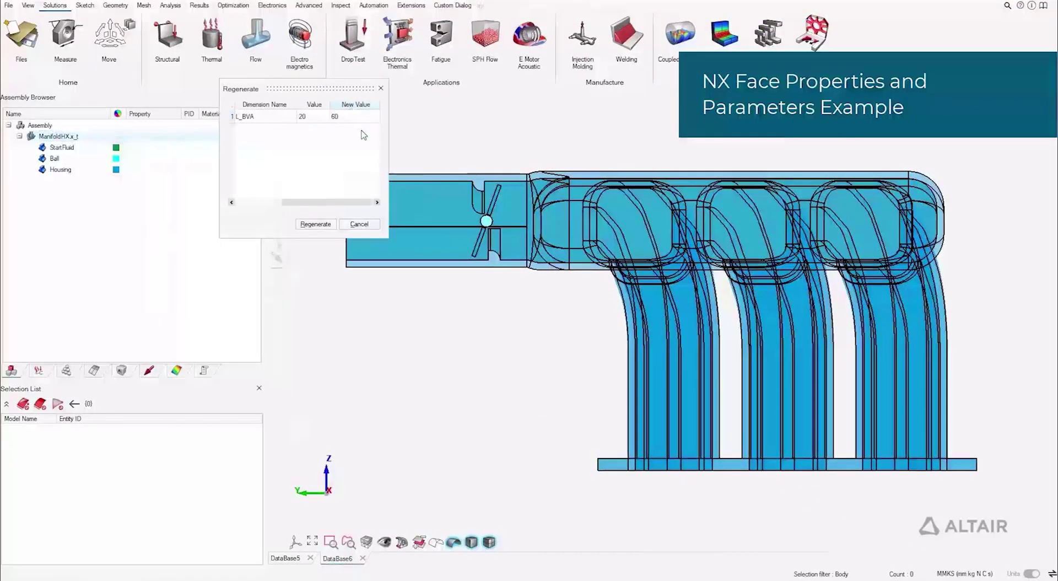
click(322, 224)
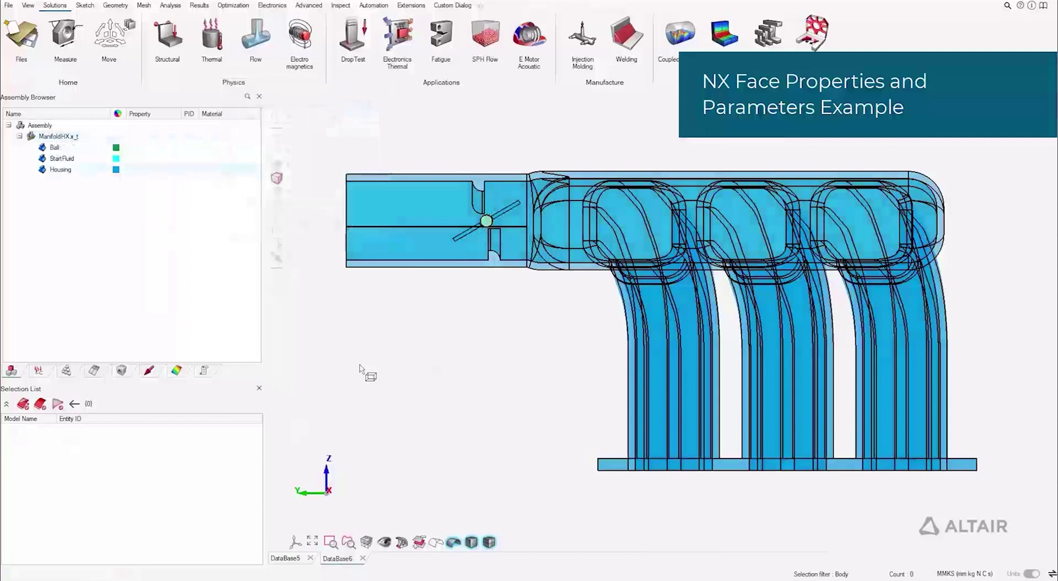
Step: Show the named face groups, such as HOTFACE and COLDFACE, on the rebuilt manifold
middle_drag(366, 371, 388, 341)
click(76, 372)
click(35, 138)
Step: Start an inlet boundary condition on the INFACE face group
right_click(381, 171)
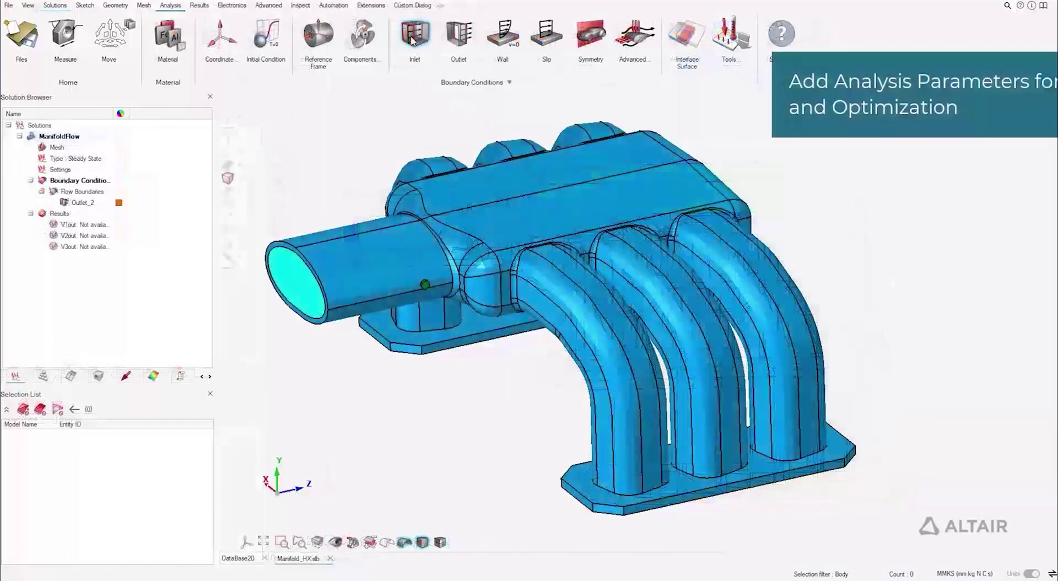
click(415, 33)
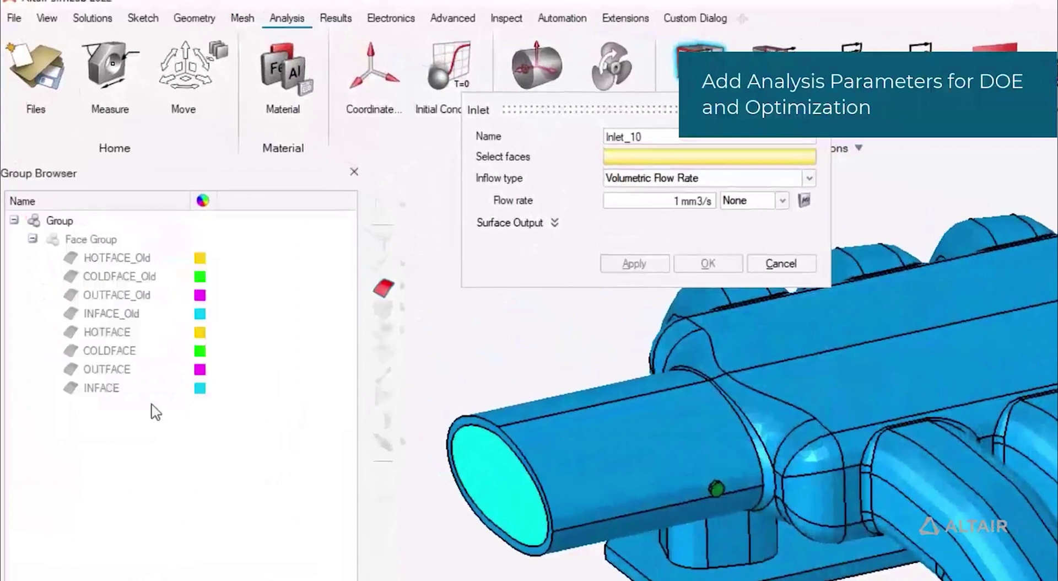
click(145, 390)
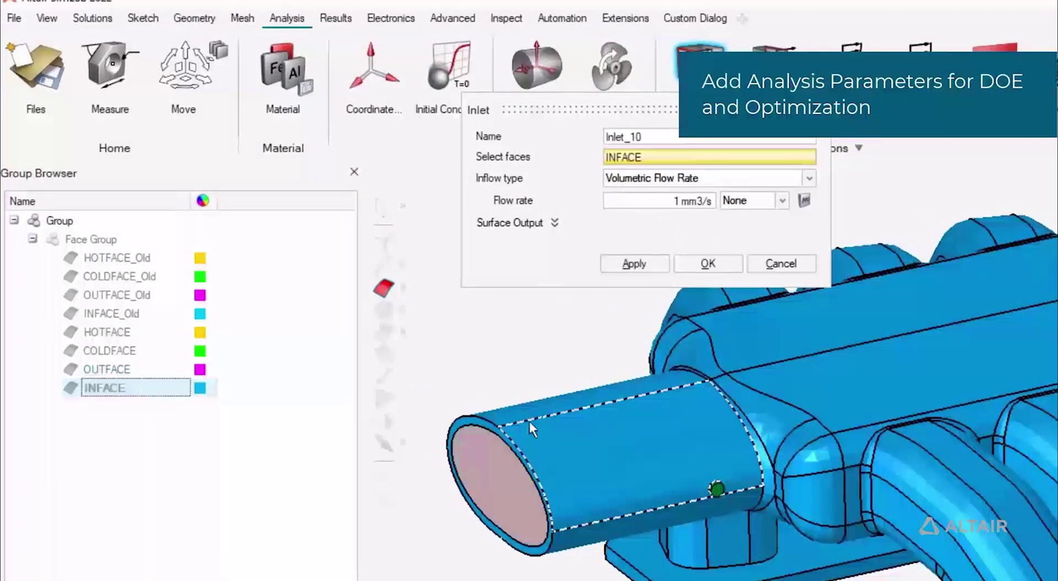
Step: Drive the inlet flow rate with the VFRIn parameter and name the inlet Inlet_Param
right_click(661, 198)
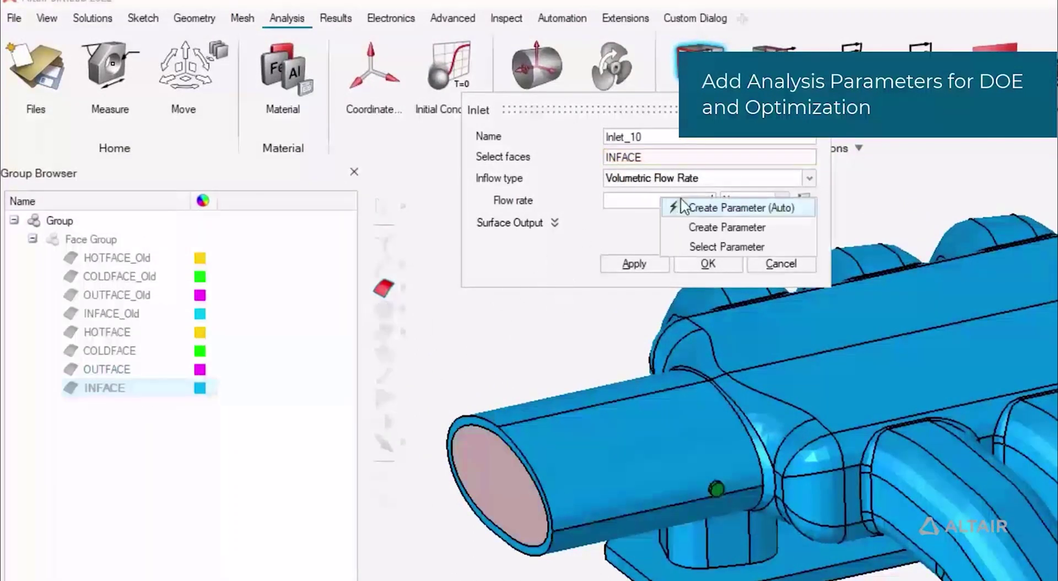
click(707, 228)
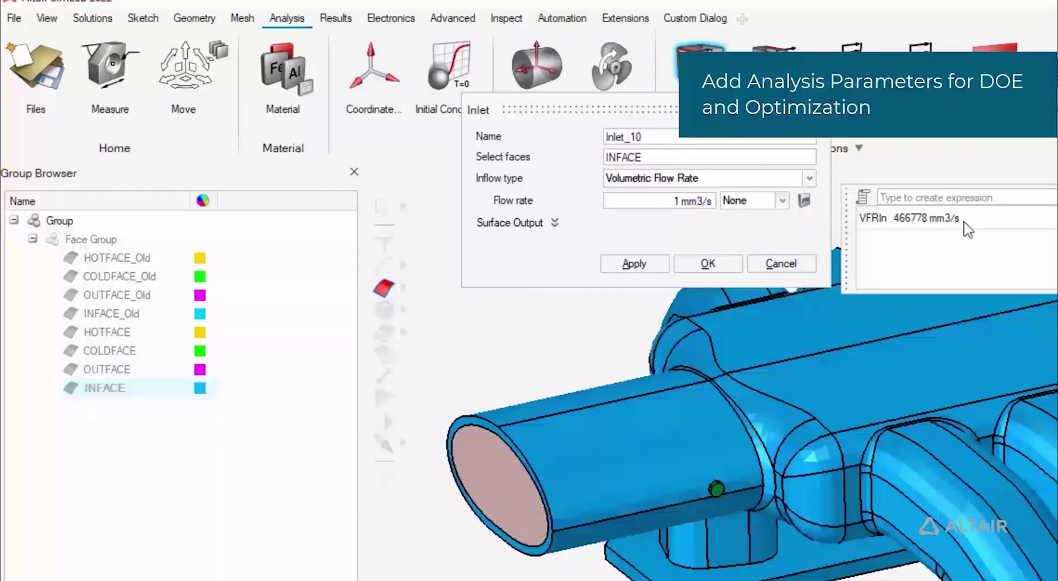
double_click(964, 218)
double_click(666, 137)
text(Inlet_Param)
click(707, 263)
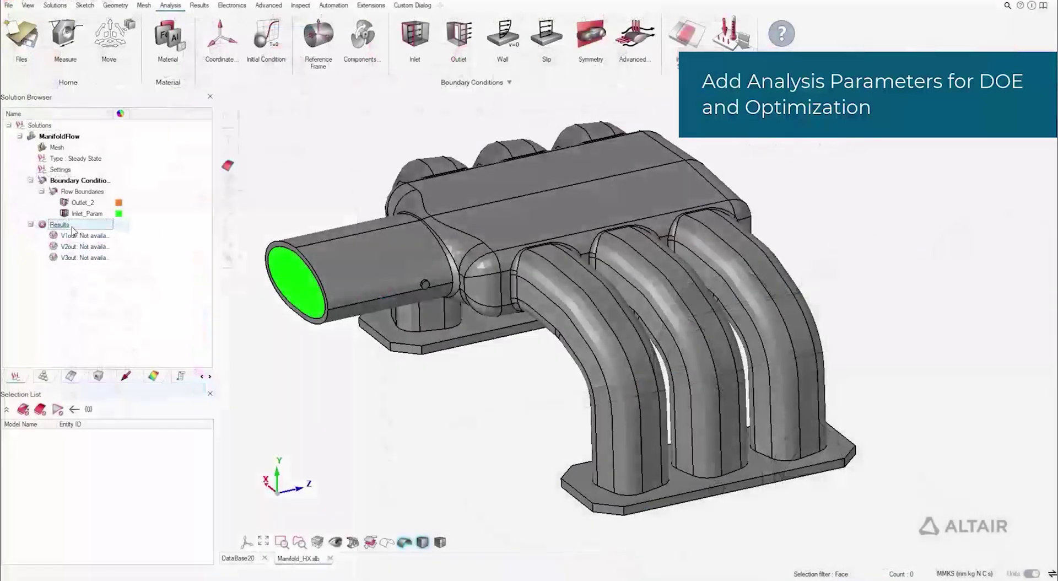
Step: Create a PressureIn response reporting Average pressure over the INFACE face group
right_click(73, 227)
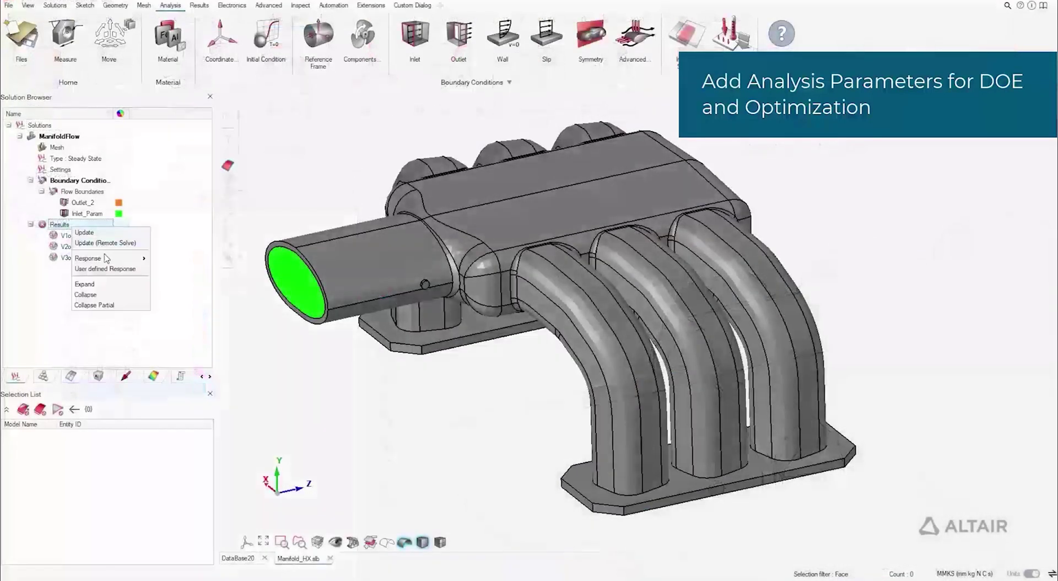
mouse_move(122, 258)
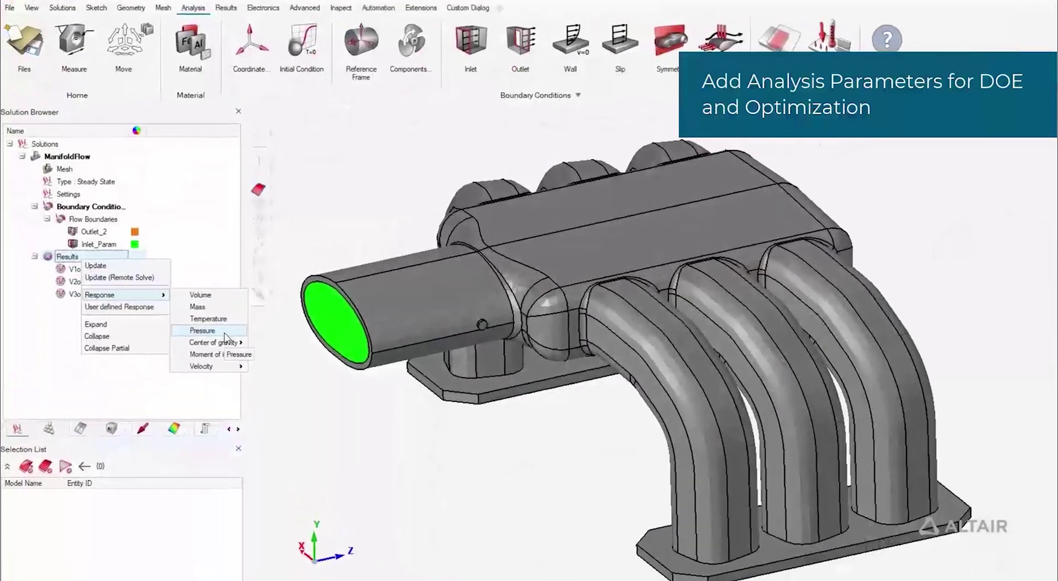
click(197, 290)
text(In)
click(475, 177)
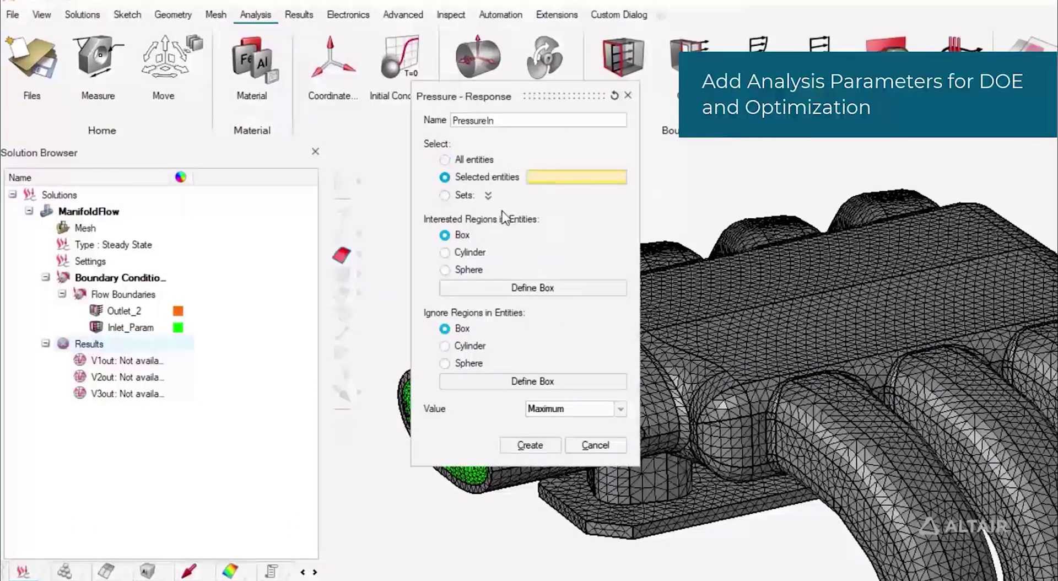
click(81, 558)
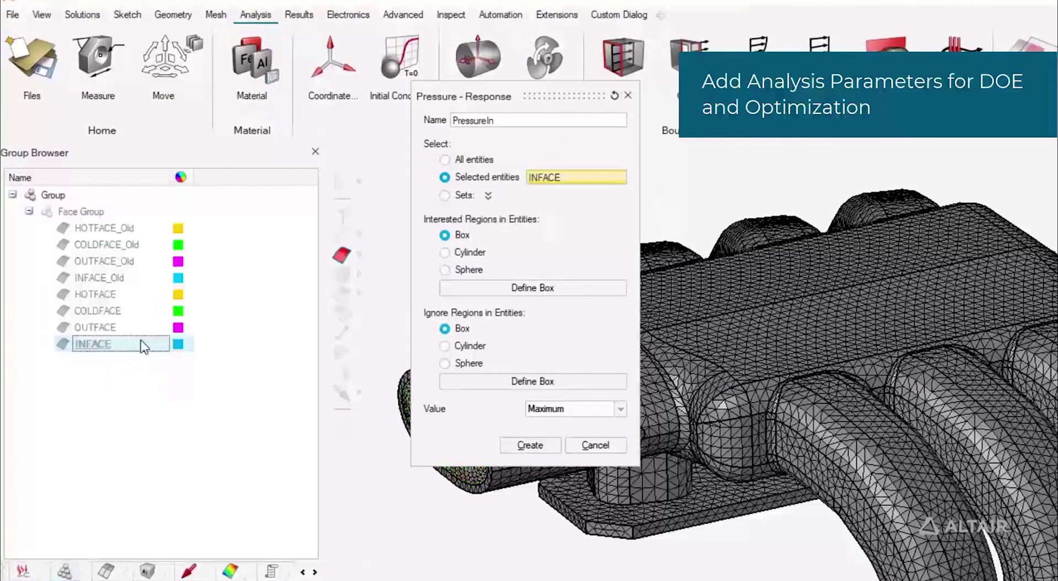
drag(551, 96, 750, 97)
click(771, 410)
click(749, 468)
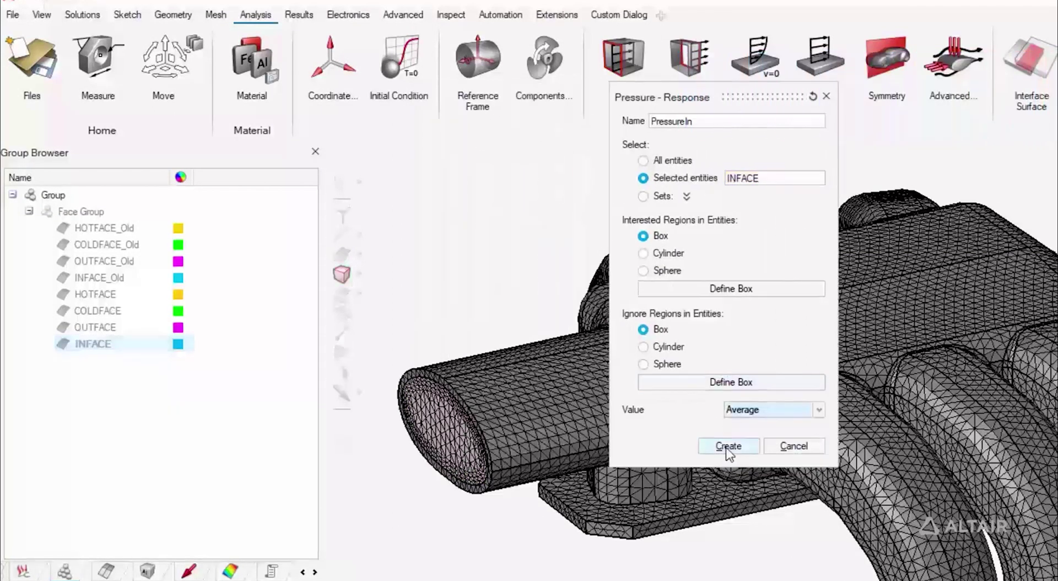
click(727, 447)
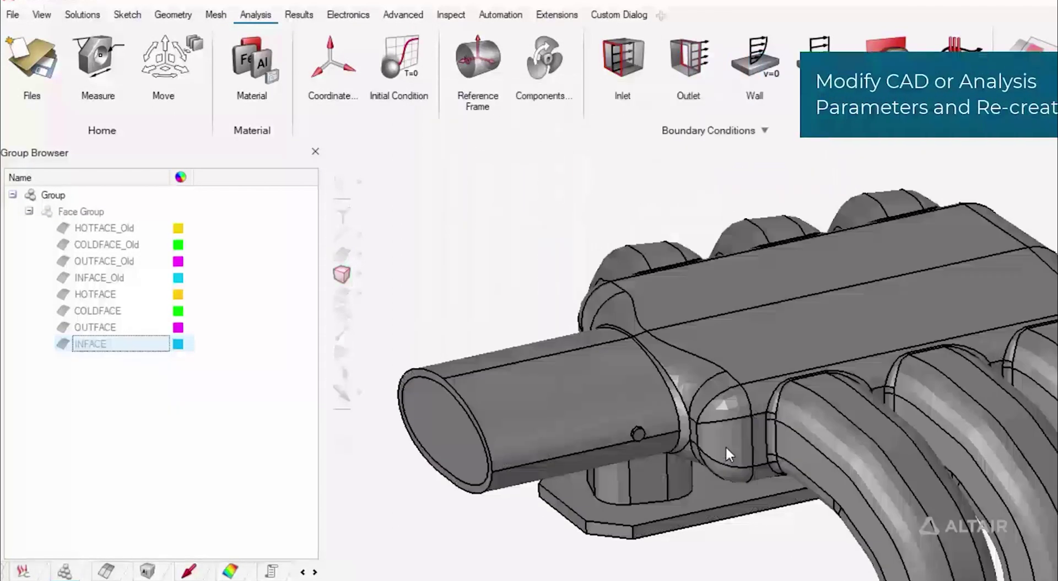
Step: Regenerate the manifold from its parameters with VFRIn at 500000 mm3/s and play the flow animation
click(272, 571)
double_click(65, 358)
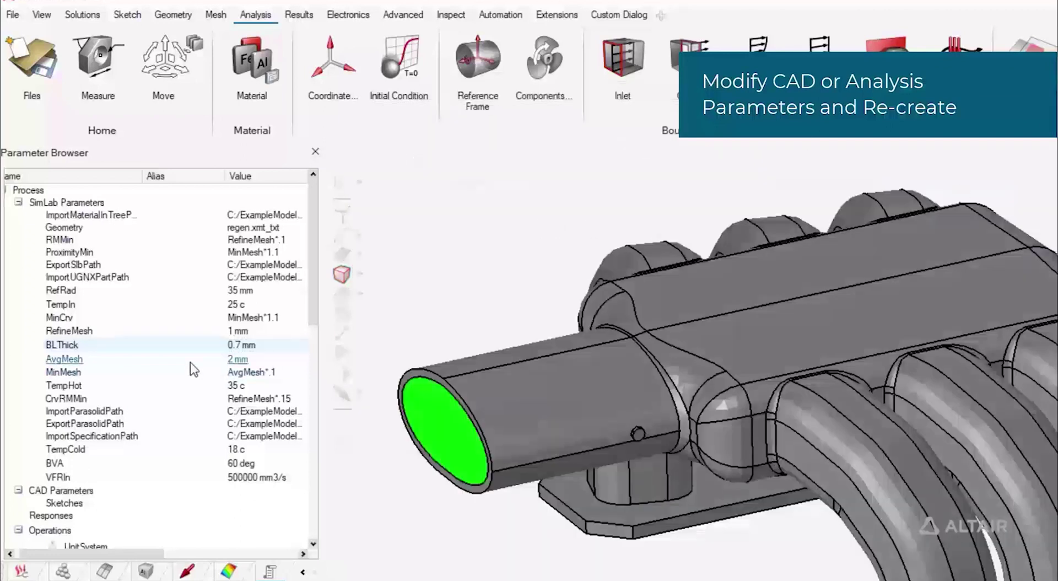
scroll(125, 365, down, 5)
click(69, 337)
right_click(113, 336)
click(124, 345)
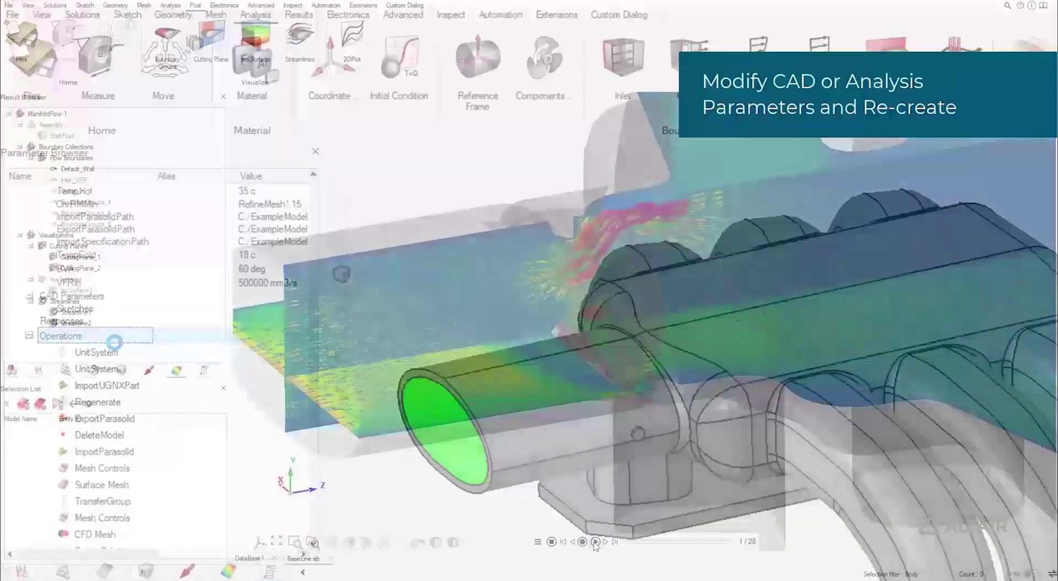
click(595, 542)
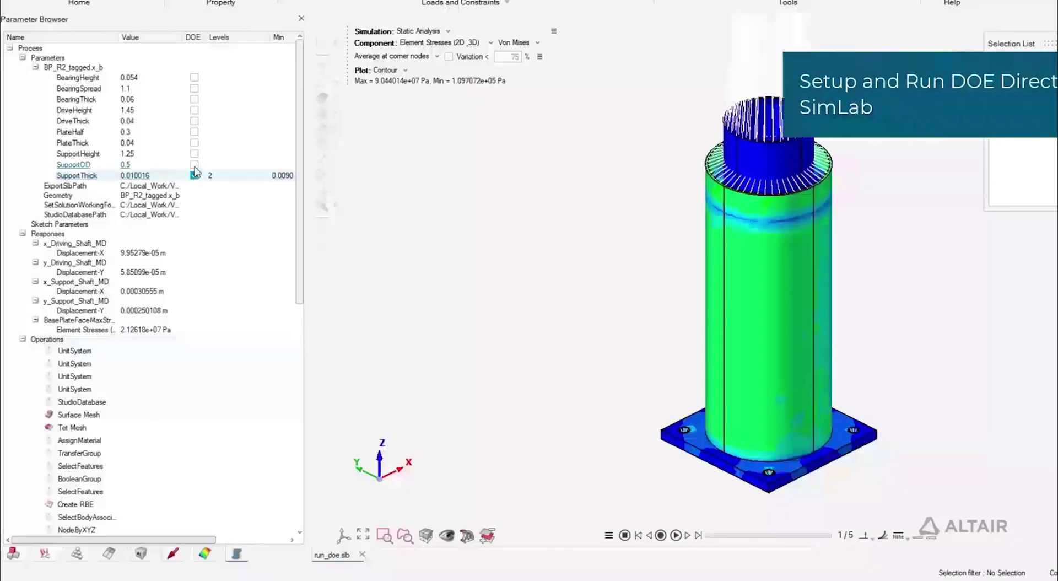
Step: Create a four-run full factorial DOE over SupportOD and SupportThick
click(195, 165)
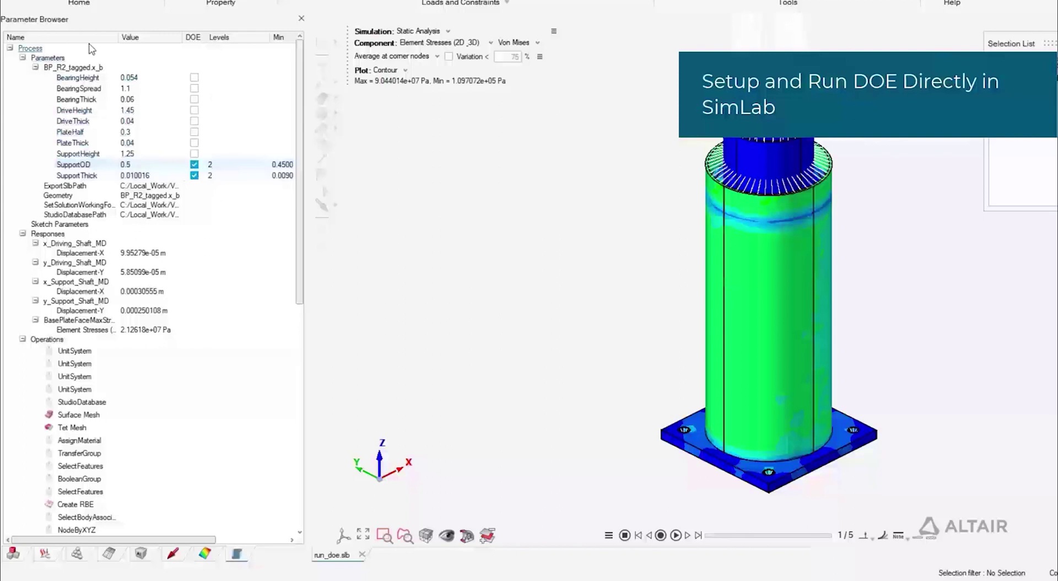
right_click(37, 49)
click(64, 57)
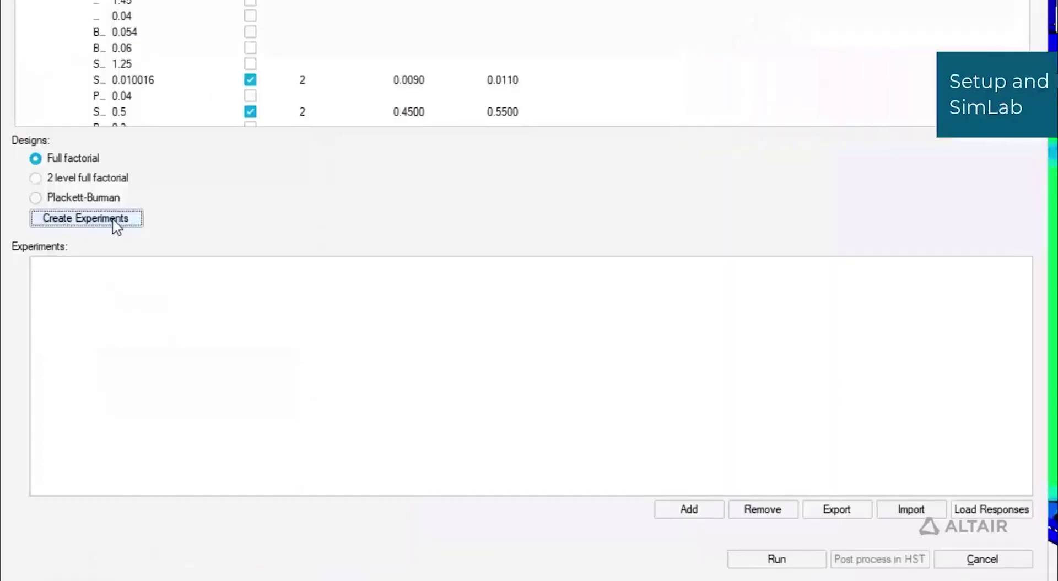
click(113, 220)
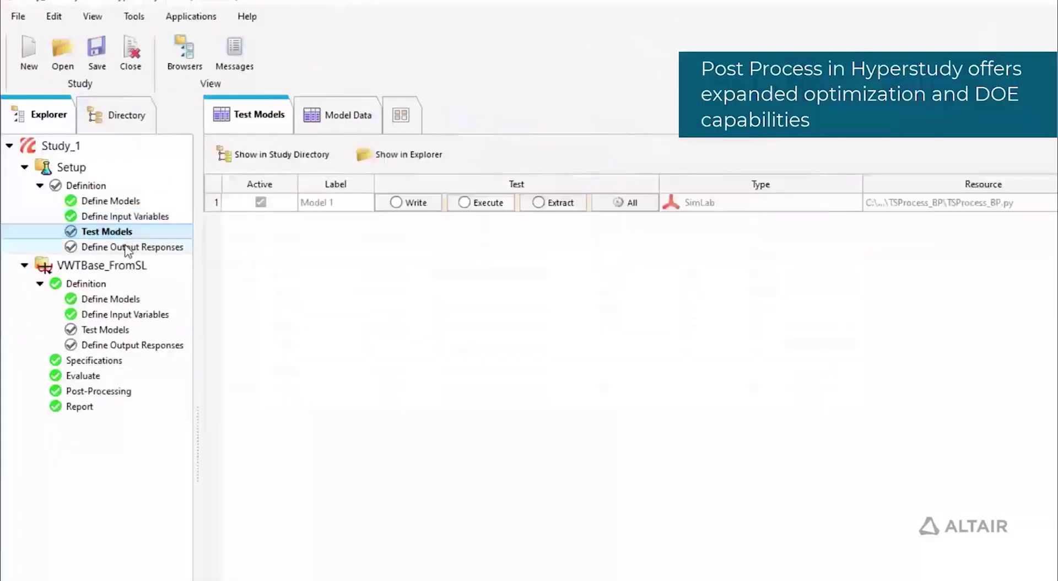
Step: Add a DOE approach named DOE 1 to Study_1's setup and show its Specifications list of DOE methods
click(127, 247)
click(128, 168)
right_click(144, 175)
click(154, 185)
click(379, 194)
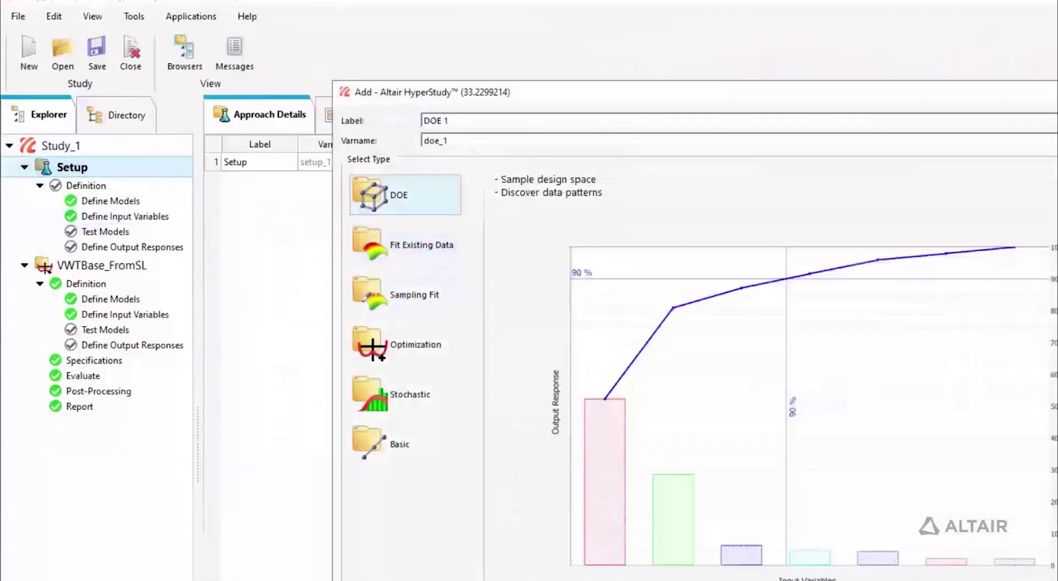
key(Return)
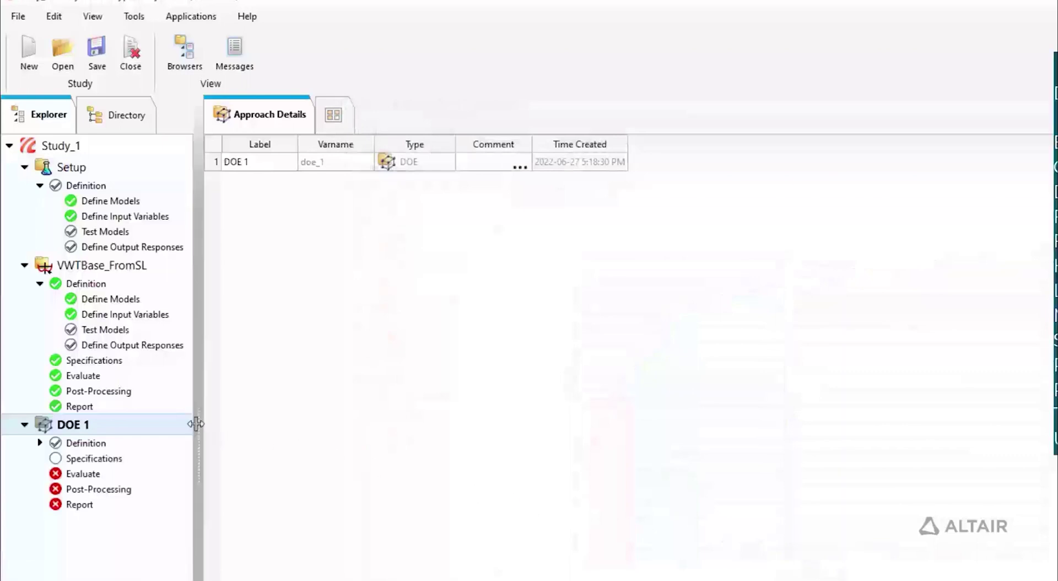
click(137, 444)
click(111, 459)
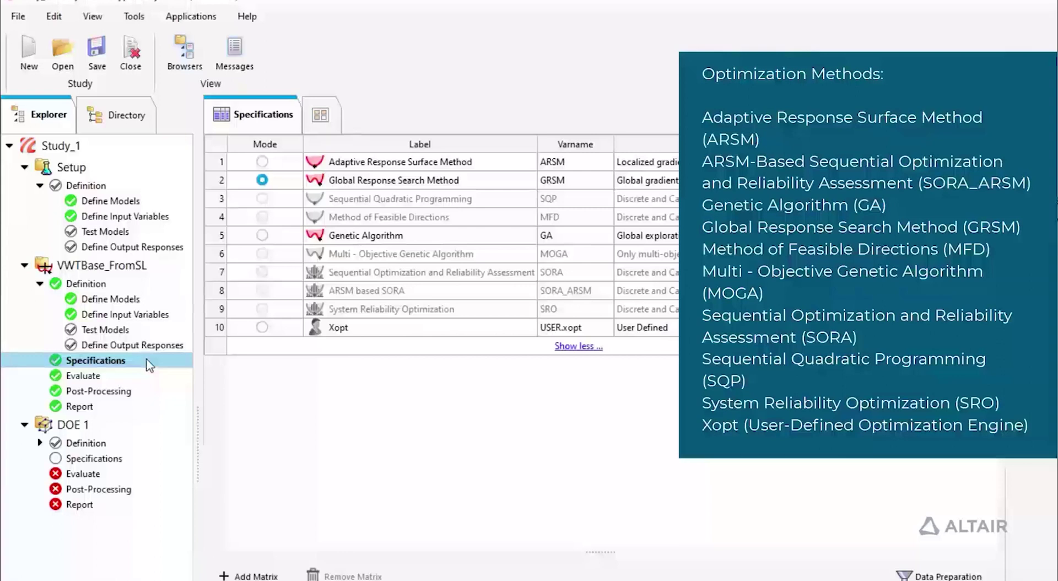
Step: Browse the Summary, Parallel Coordinate, Distribution, Scatter and Optima result views, then show the Report output options
click(102, 391)
click(317, 128)
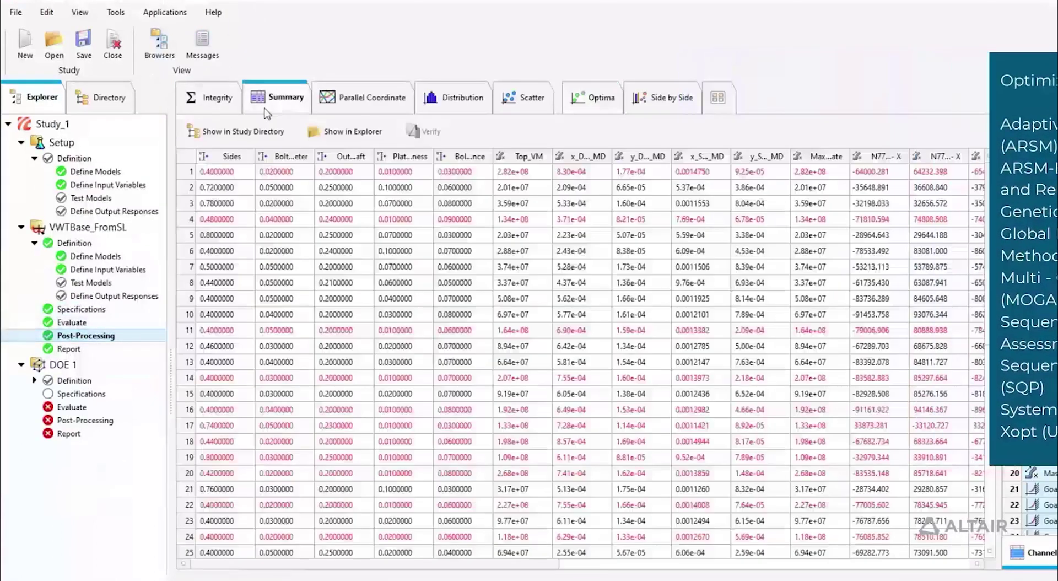
click(367, 102)
click(447, 107)
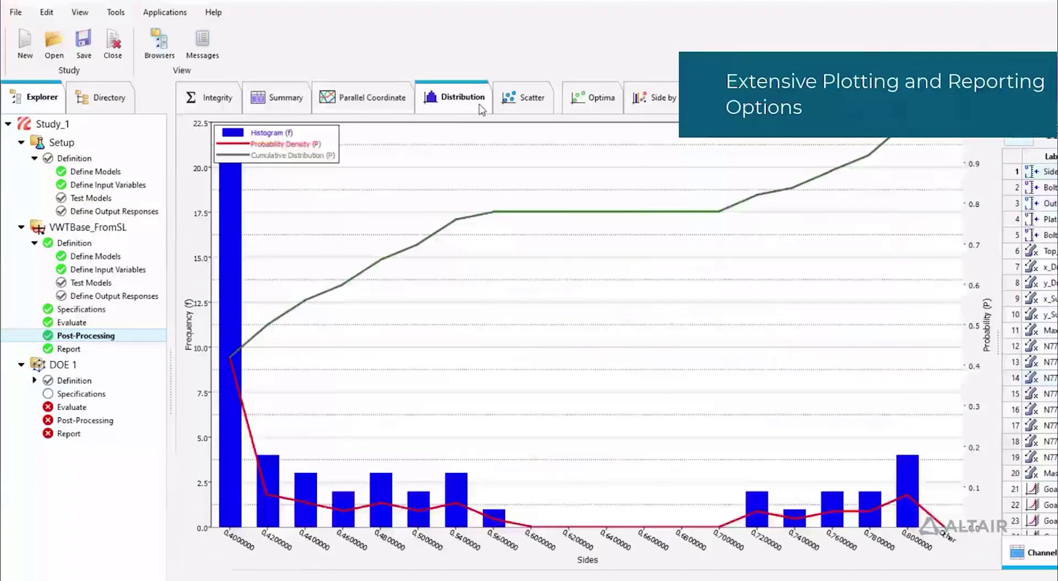
click(526, 97)
click(595, 97)
click(119, 344)
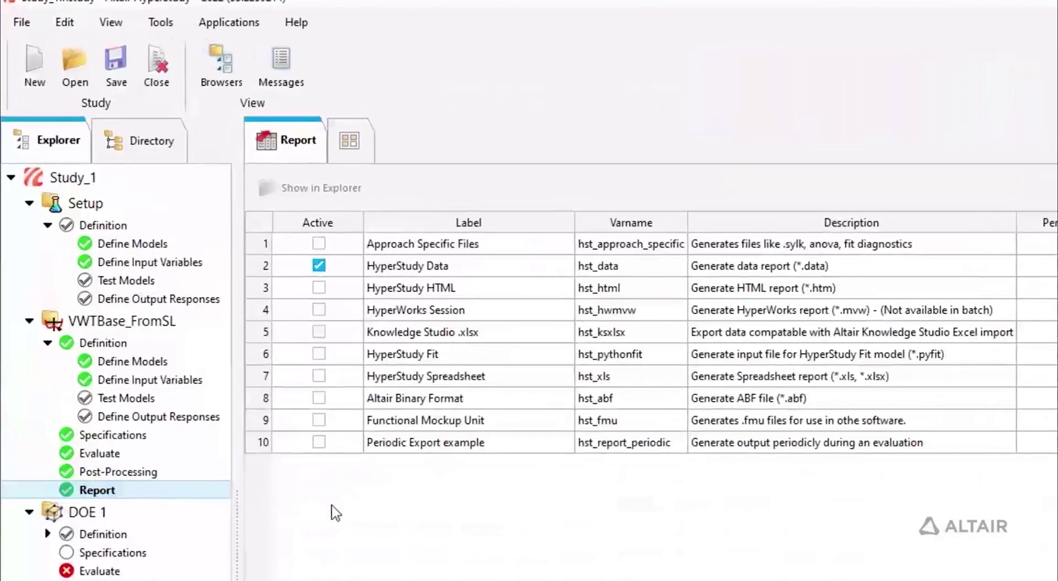